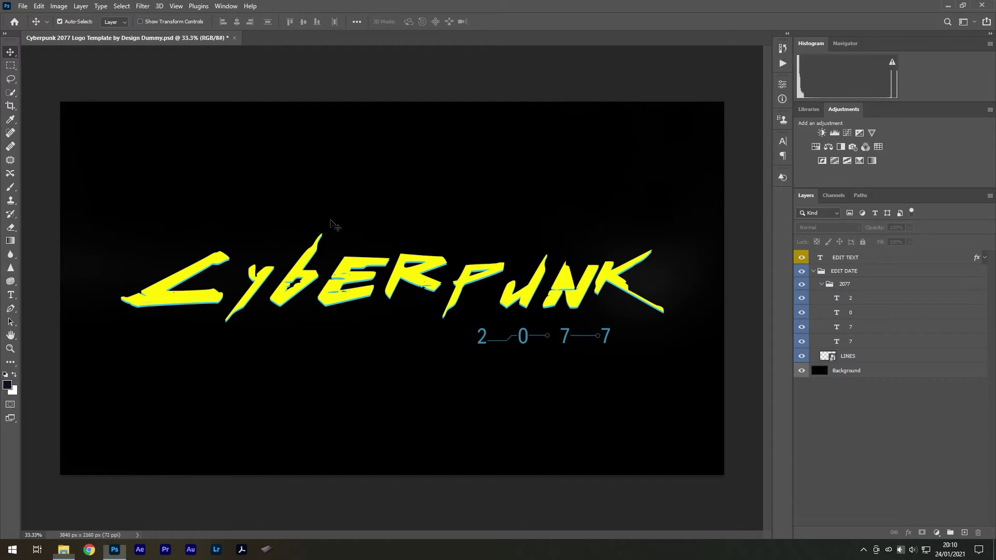
- Switch to the Download folder and select the Cyberpunk 2077 logo template PSD
key("alt+Tab")
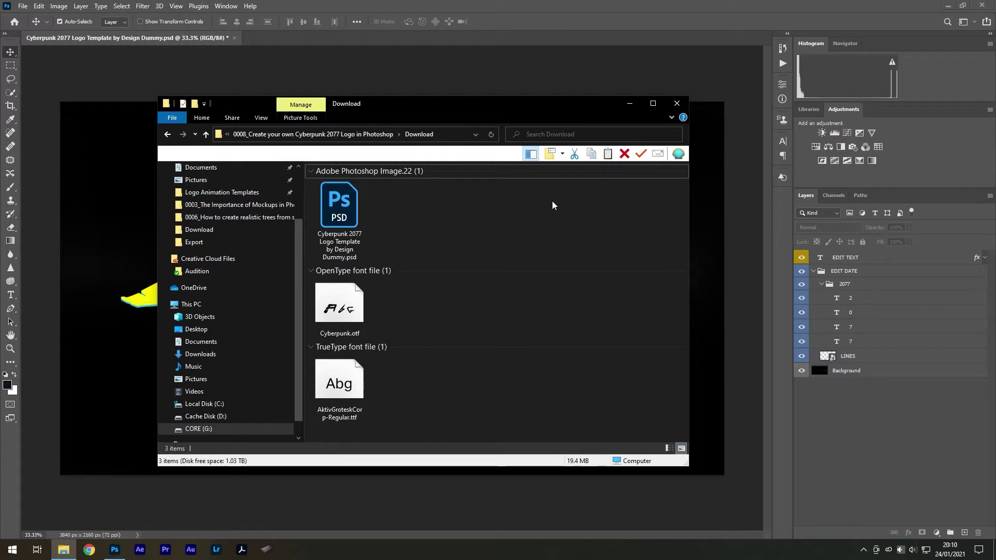
left_click(331, 221)
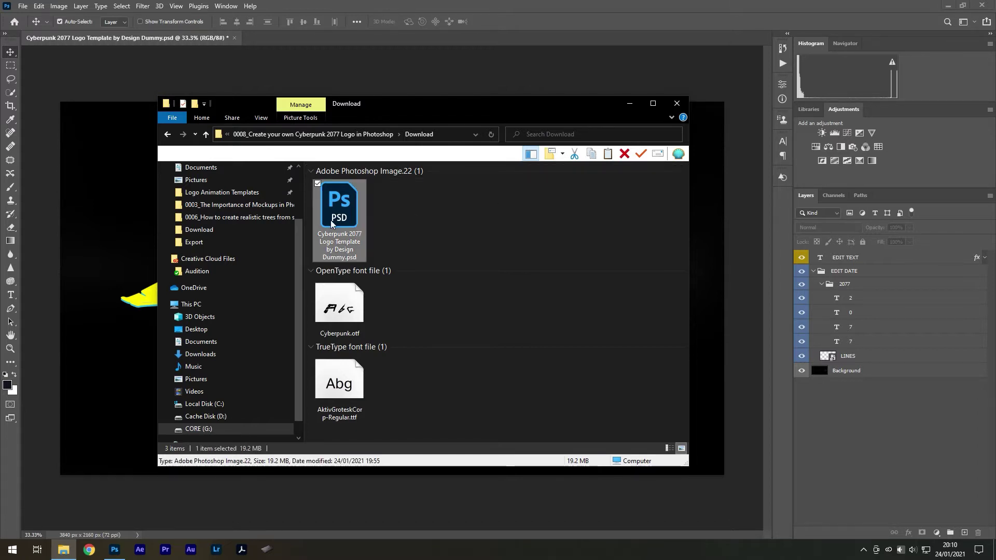
- Open the Cyberpunk 2077 logo template and inspect its EDIT TEXT and 2077 layers
double_click(331, 220)
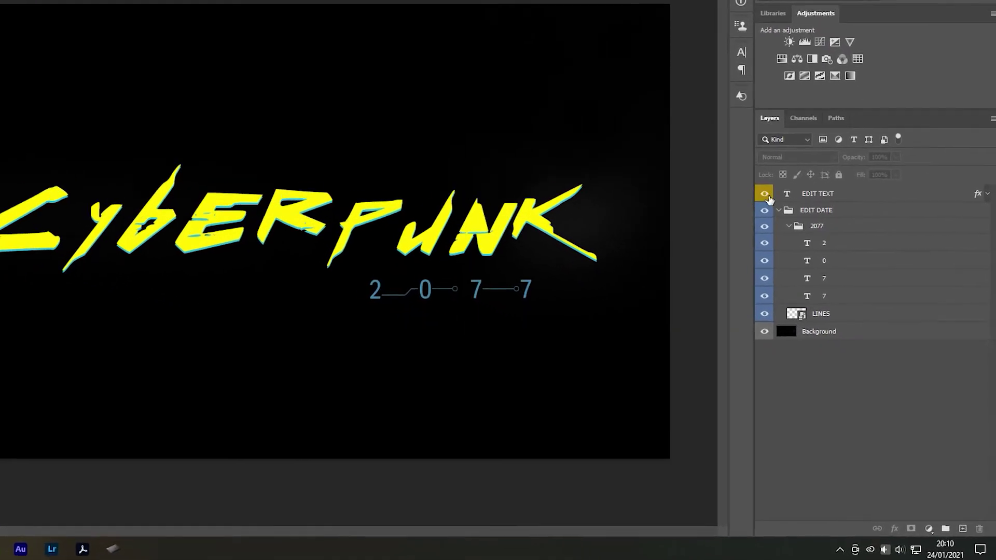
left_click(790, 195)
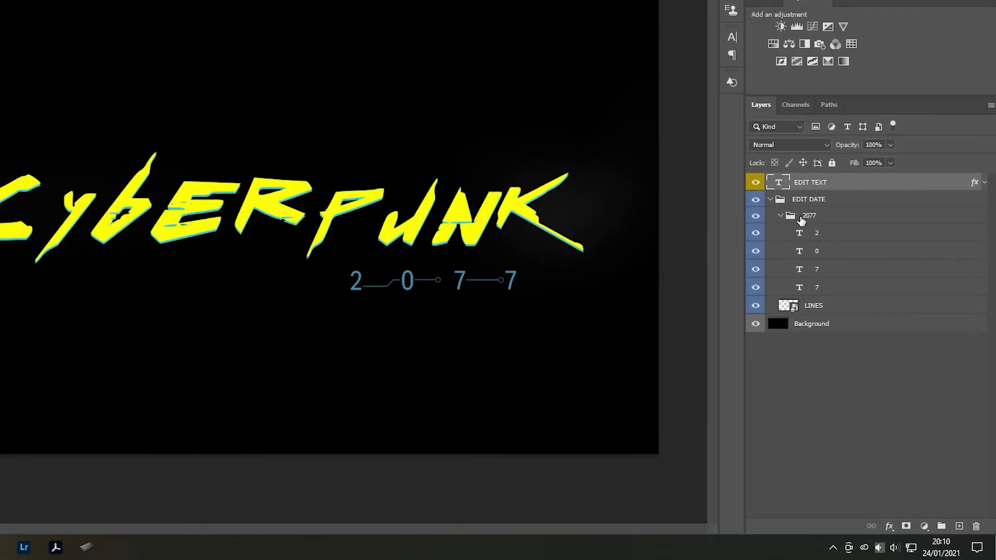
left_click(802, 221)
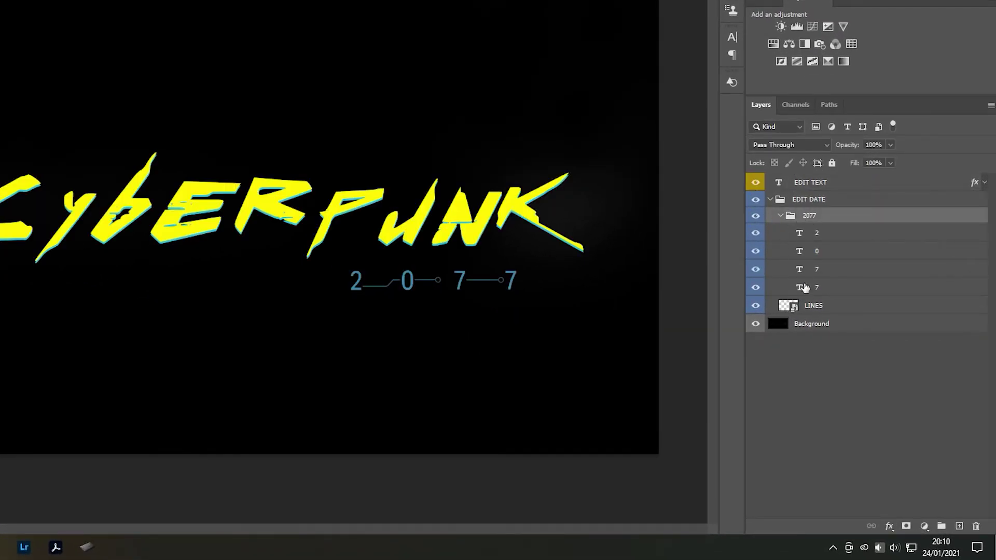
left_click(811, 312)
left_click(788, 401)
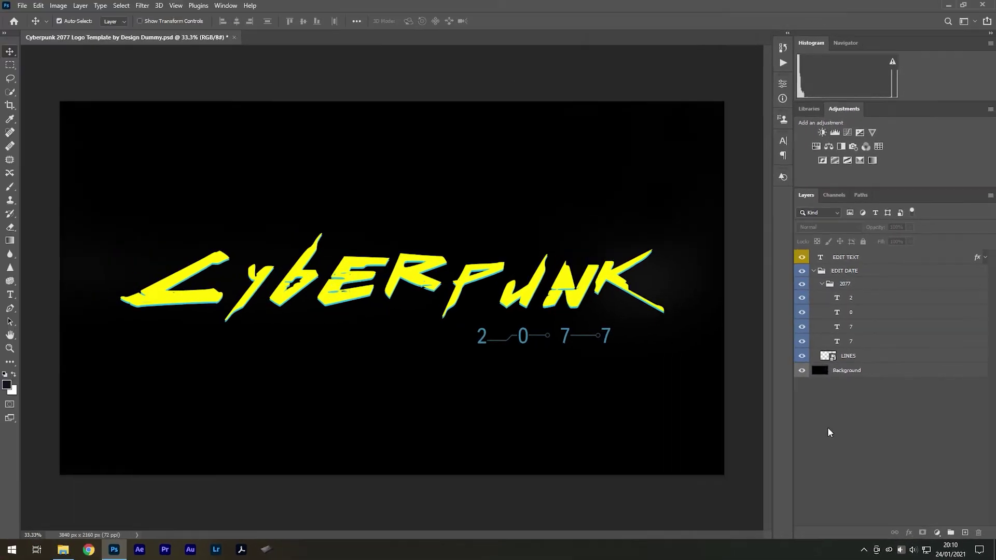
- Replace the headline text with 'Cyberpunk' and commit it
double_click(819, 257)
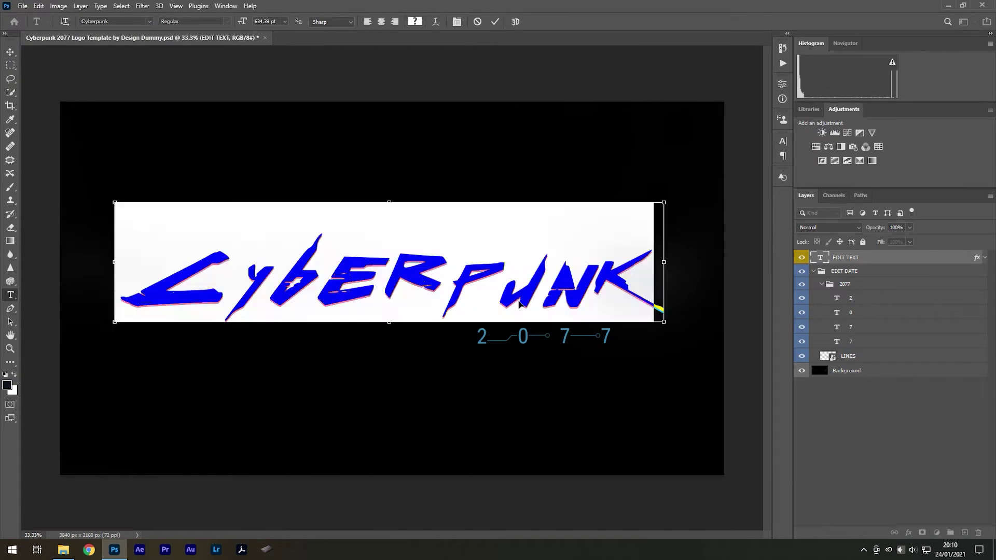
type("Cyberpunk")
key("ctrl+Return")
key("v")
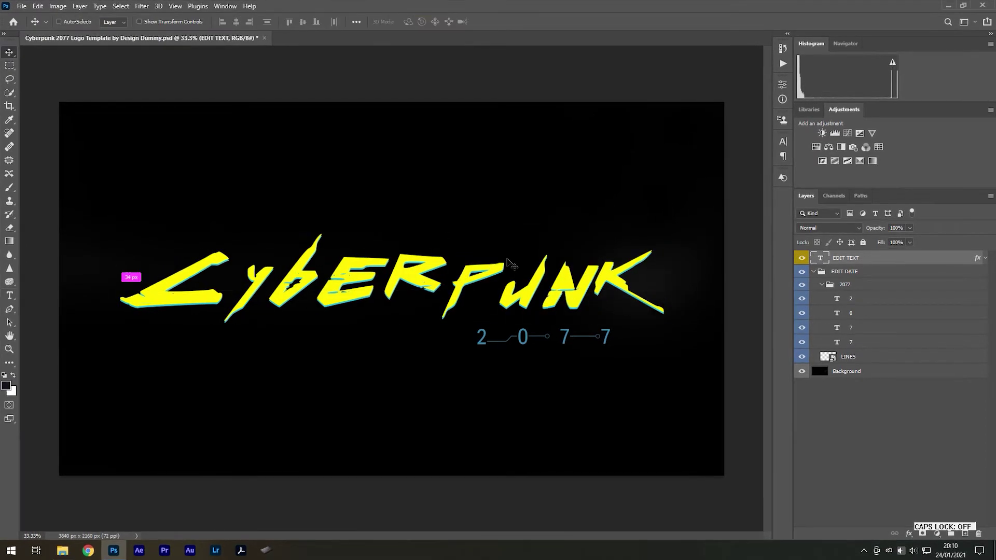
right_click(852, 257)
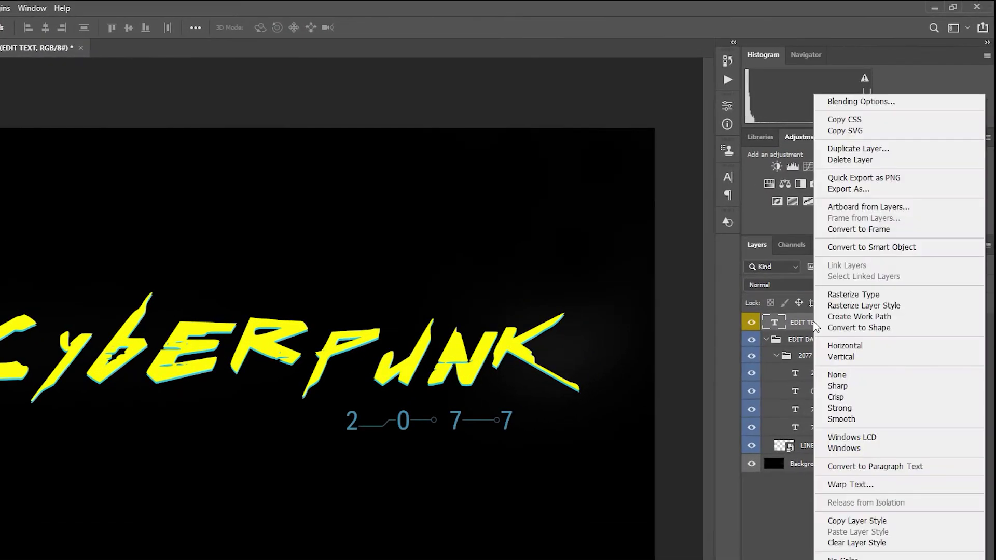
left_click(840, 109)
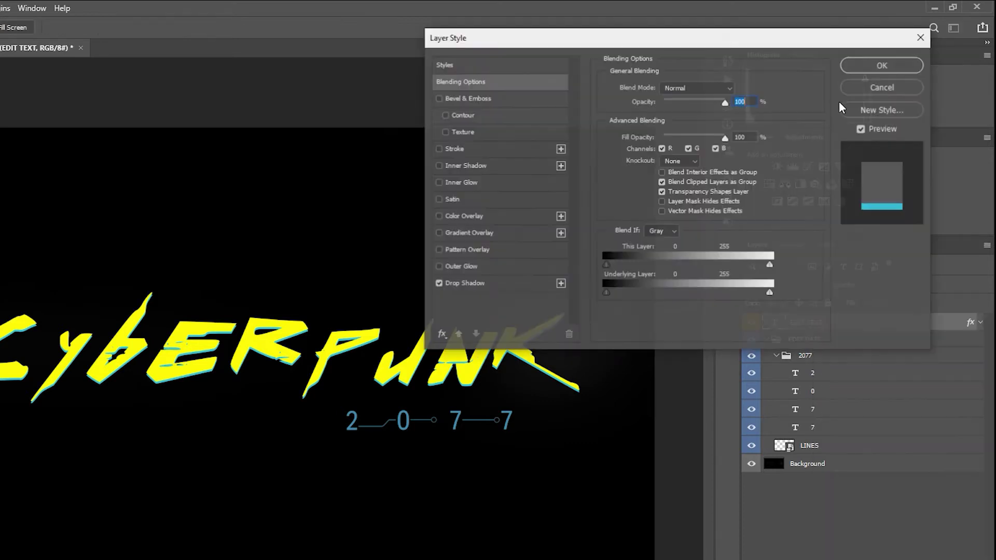
left_click(473, 288)
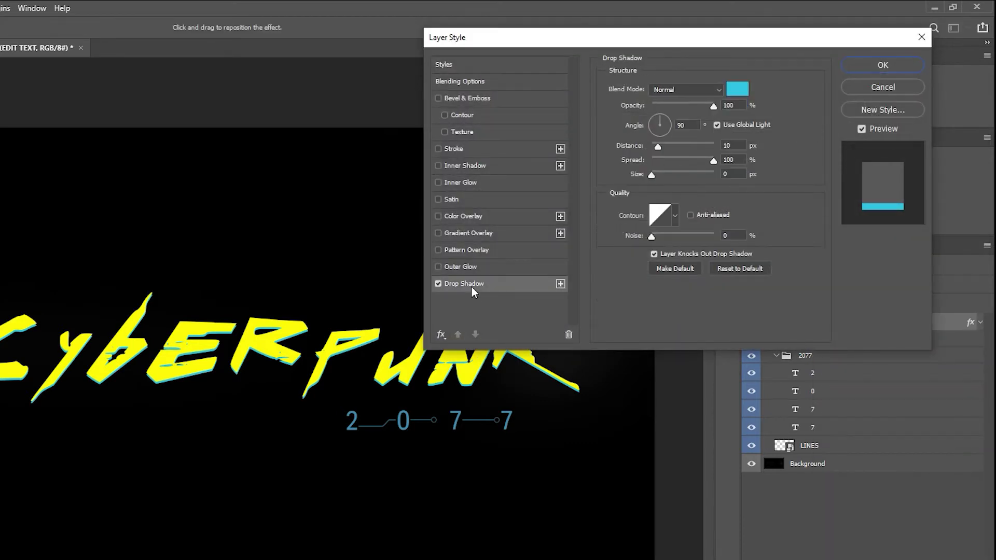
mouse_move(658, 146)
left_mouse_down()
mouse_move(683, 146)
mouse_move(661, 146)
left_mouse_up()
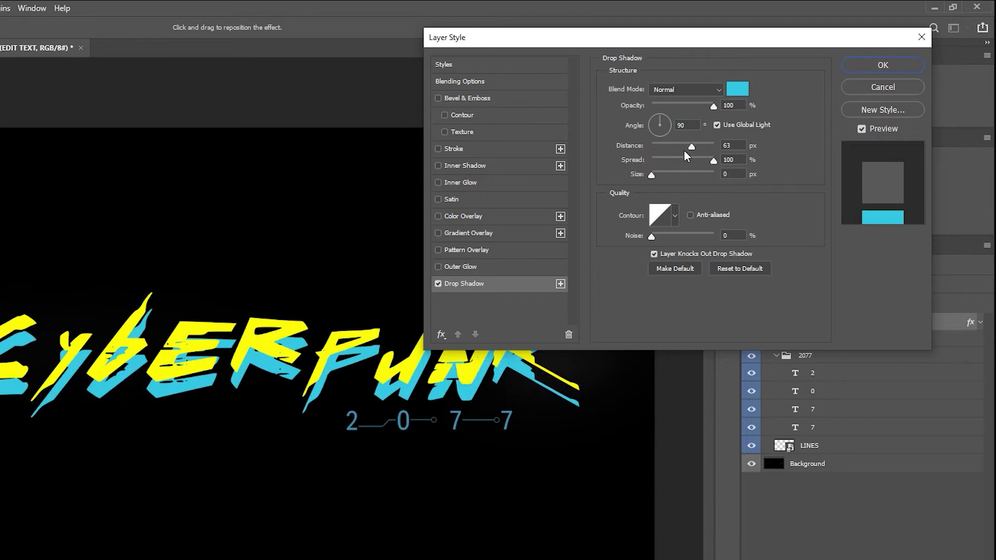
left_click(883, 65)
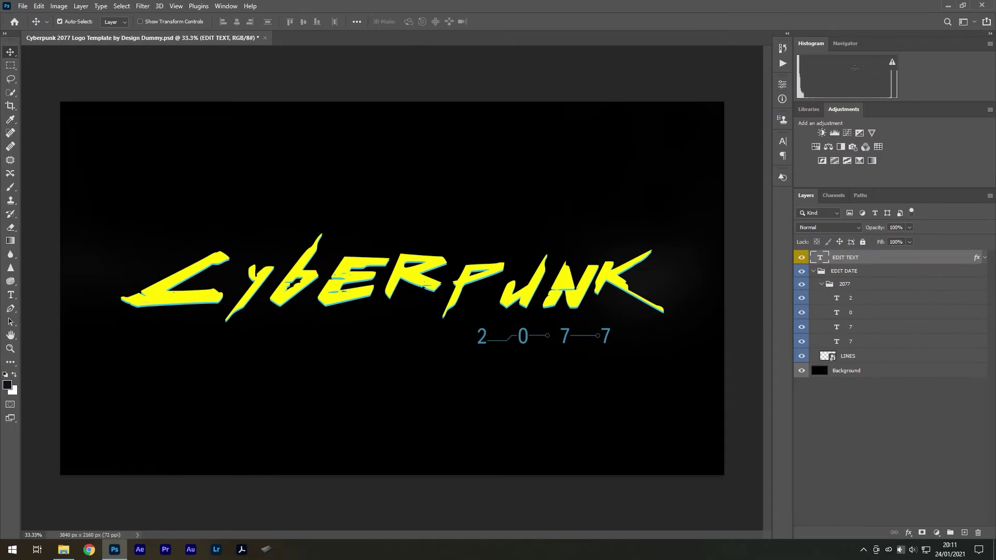
- Select the first C of Cyberpunk and set its tracking to -240 in the Character panel
key("t")
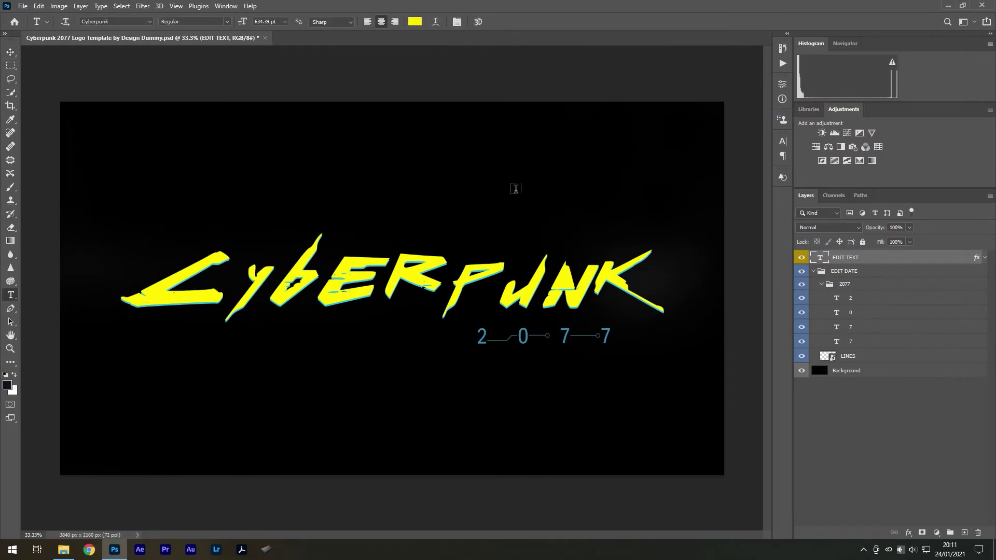
left_click(424, 264)
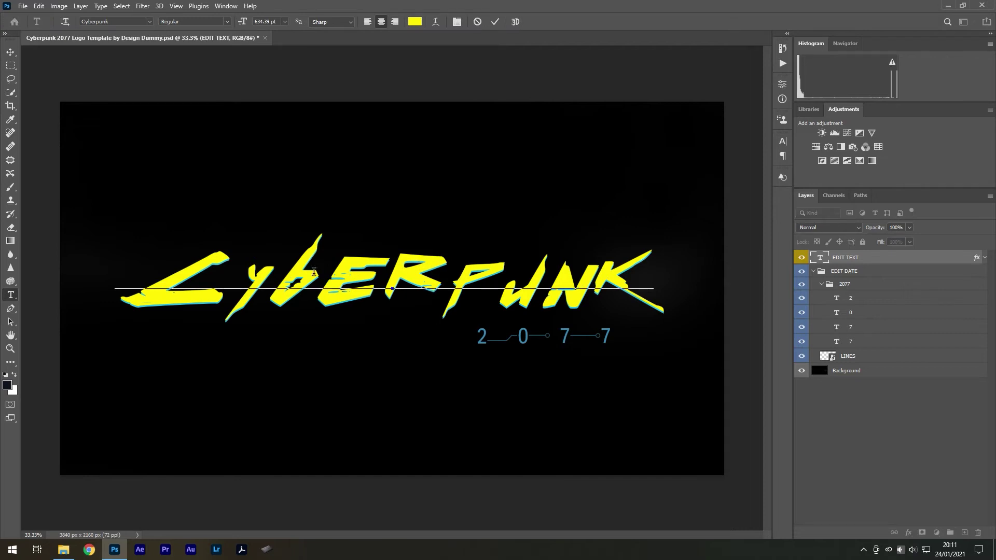
left_click_drag(152, 273, 181, 273)
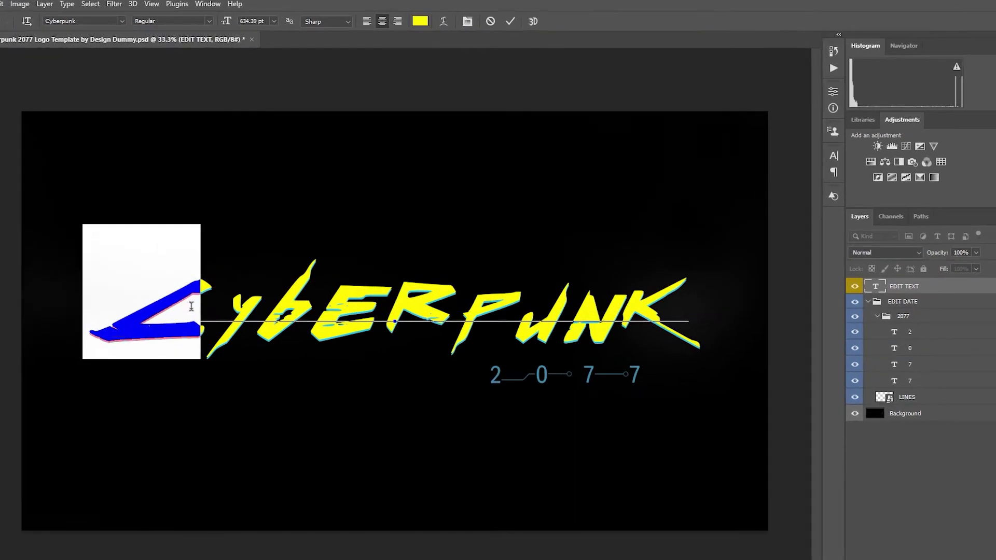
left_click(482, 30)
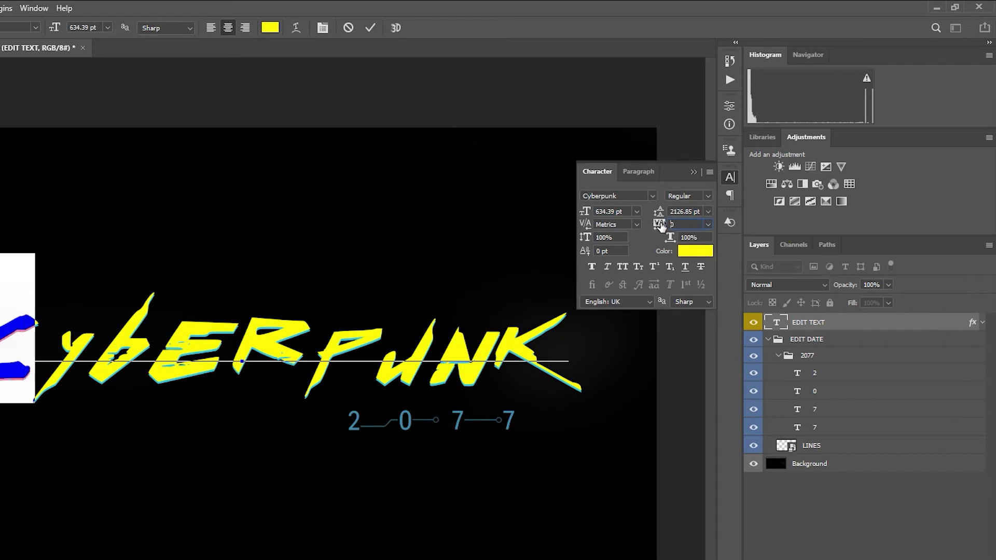
left_click_drag(657, 225, 684, 225)
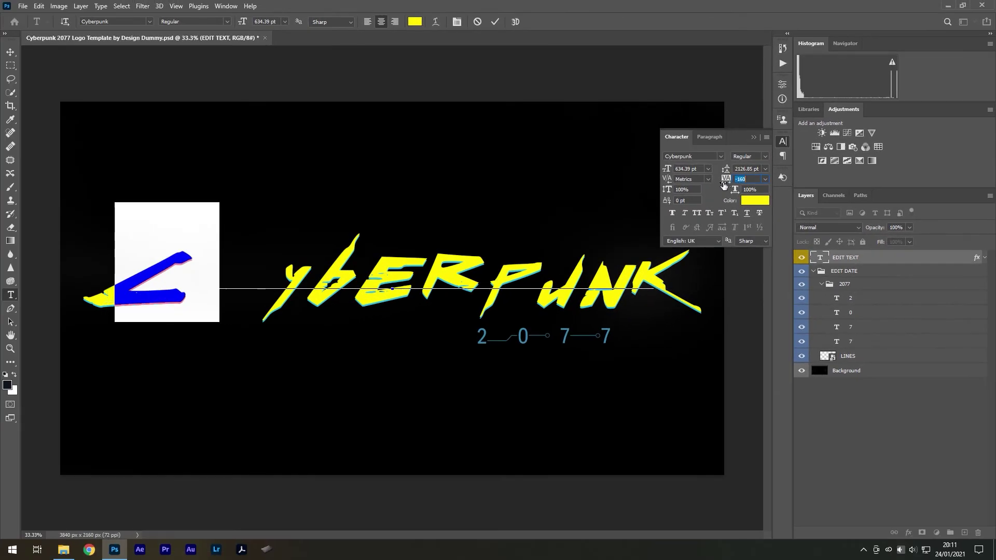
left_click_drag(729, 182, 720, 184)
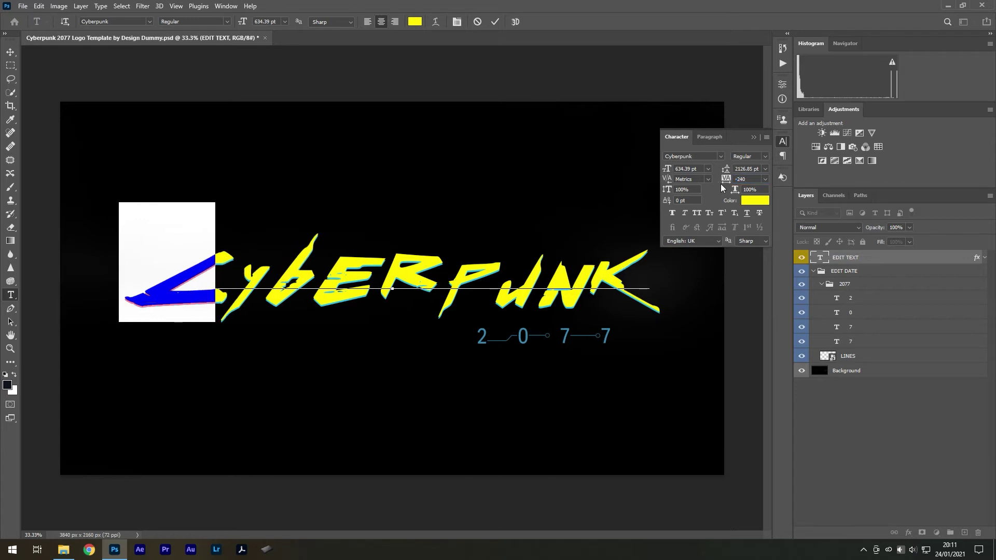
key("Caps_Lock")
key("BackSpace")
type("DER")
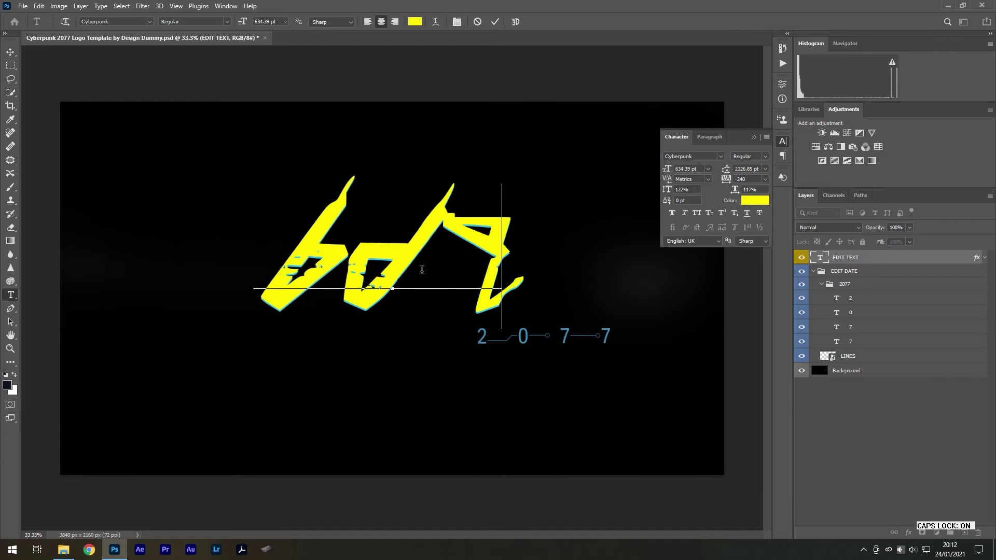
type("SUY")
key("ctrl+a")
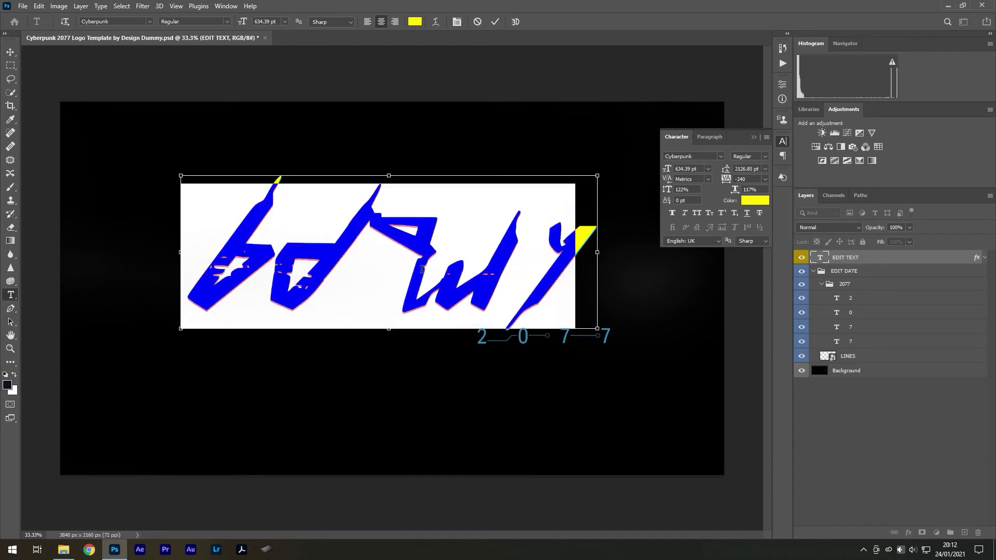
left_click(764, 179)
left_click(741, 243)
left_click_drag(667, 169, 551, 119)
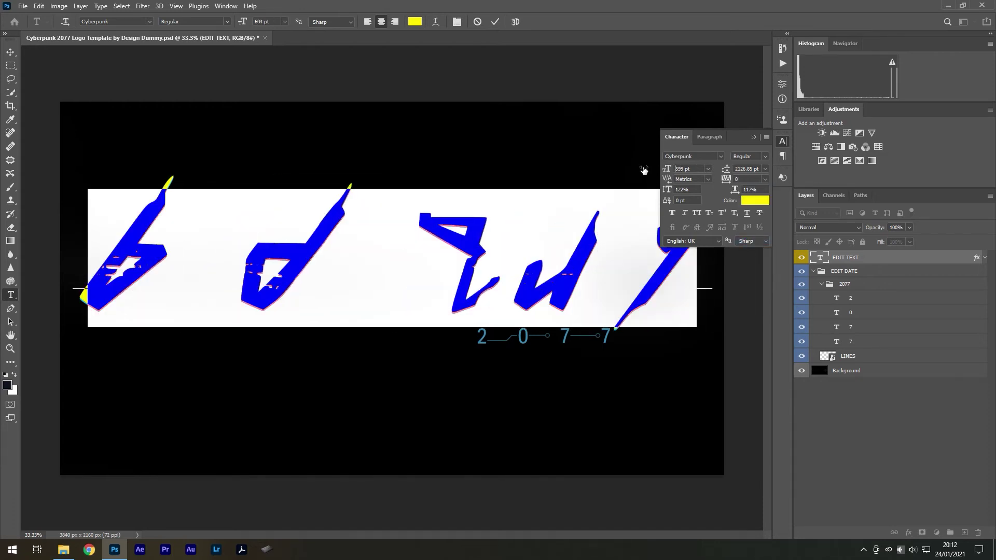
left_click(494, 21)
key("v")
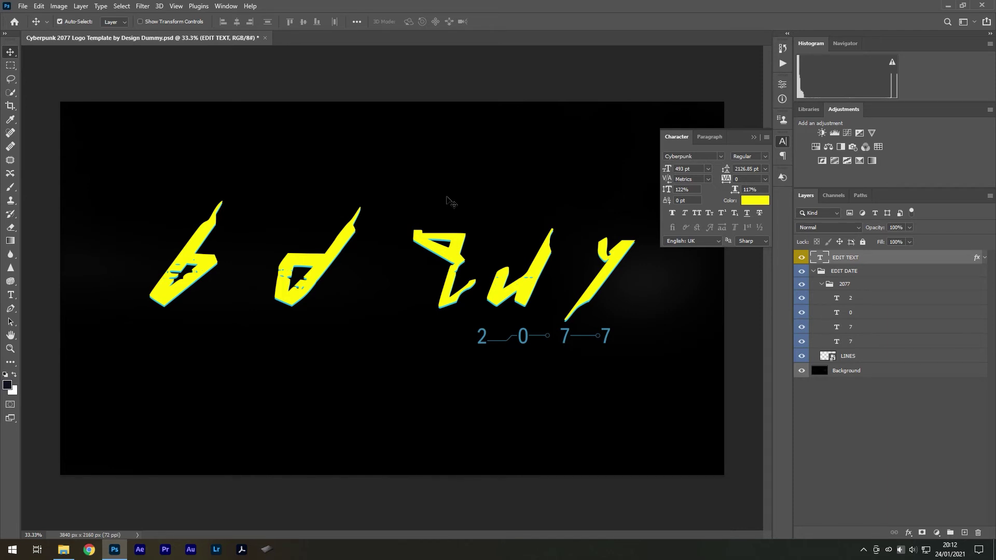
key("ctrl")
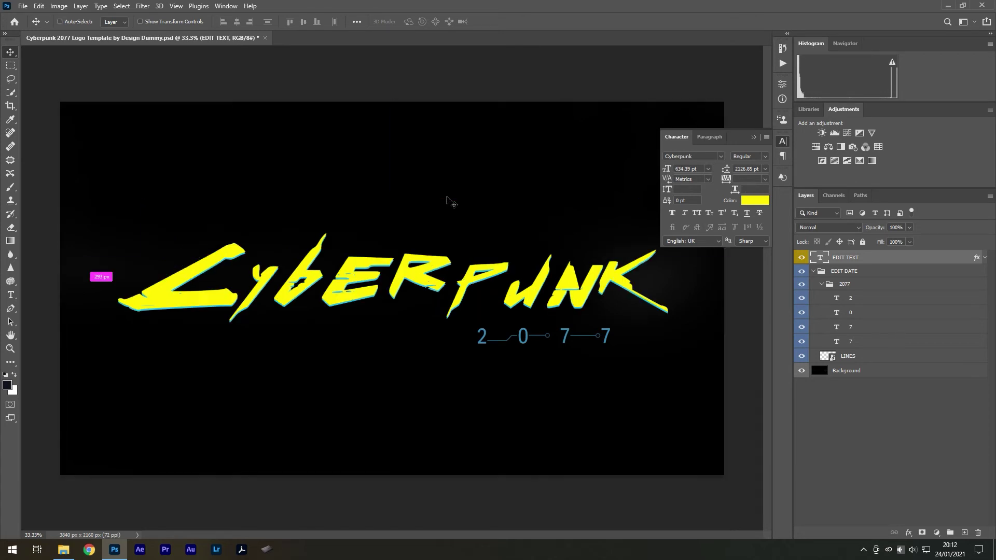
- Close the Character panel and hide the black Background layer
left_click(754, 137)
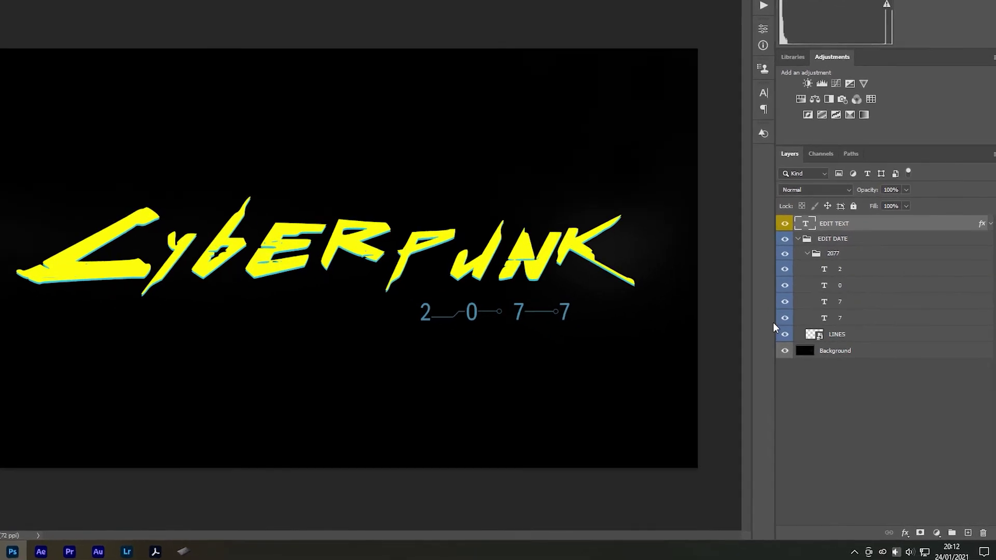
left_click(785, 325)
left_click(756, 324)
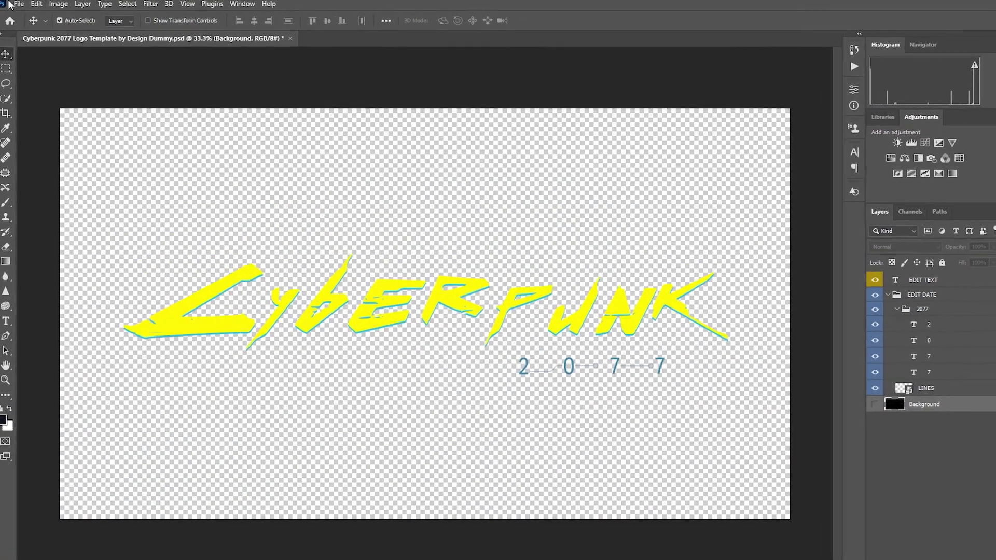
- Save the logo as the transparent PNG 'Cyberpunk Logo' and view it in the Download folder
left_click(10, 5)
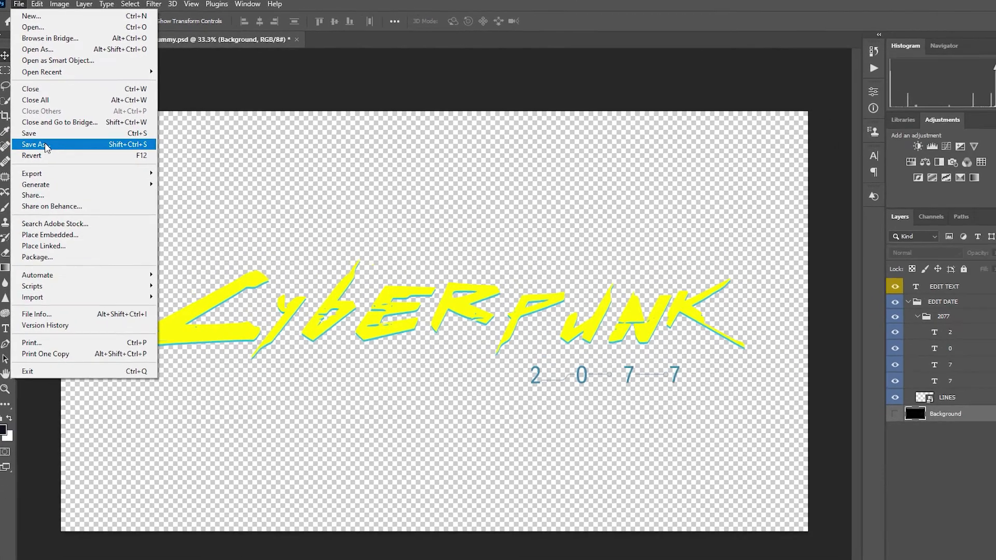
left_click(59, 167)
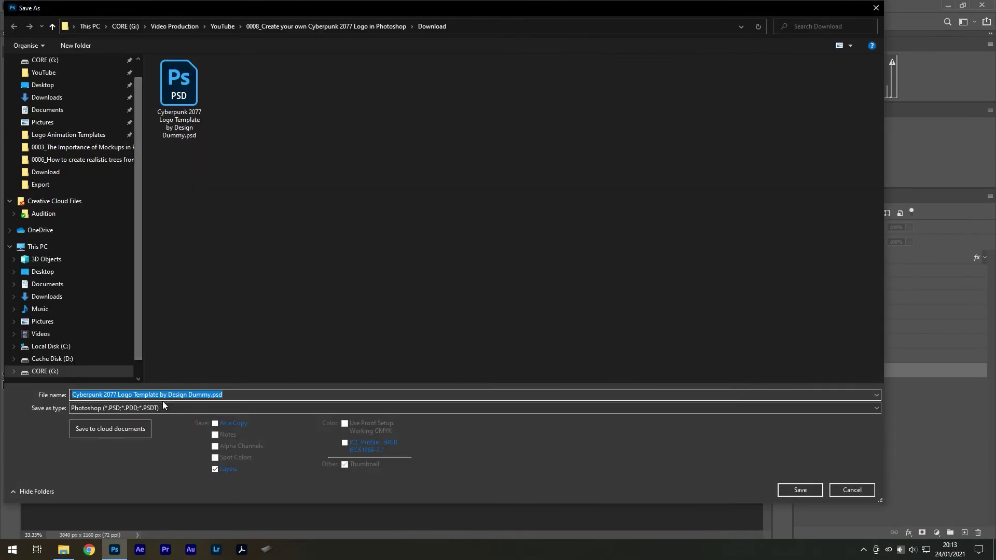
left_click(163, 406)
left_click(155, 358)
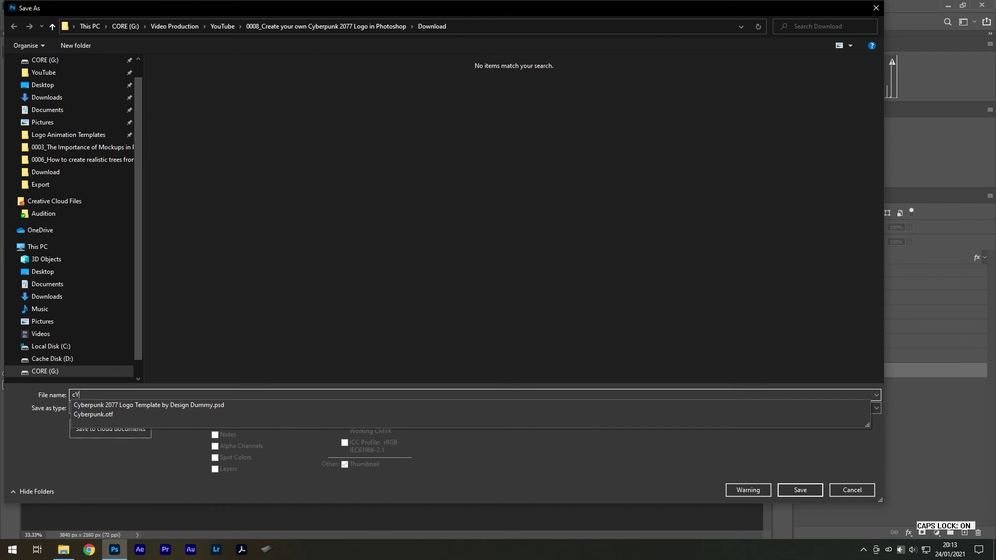
type("Cyberpunk")
key("Return")
key("Return")
left_click(63, 549)
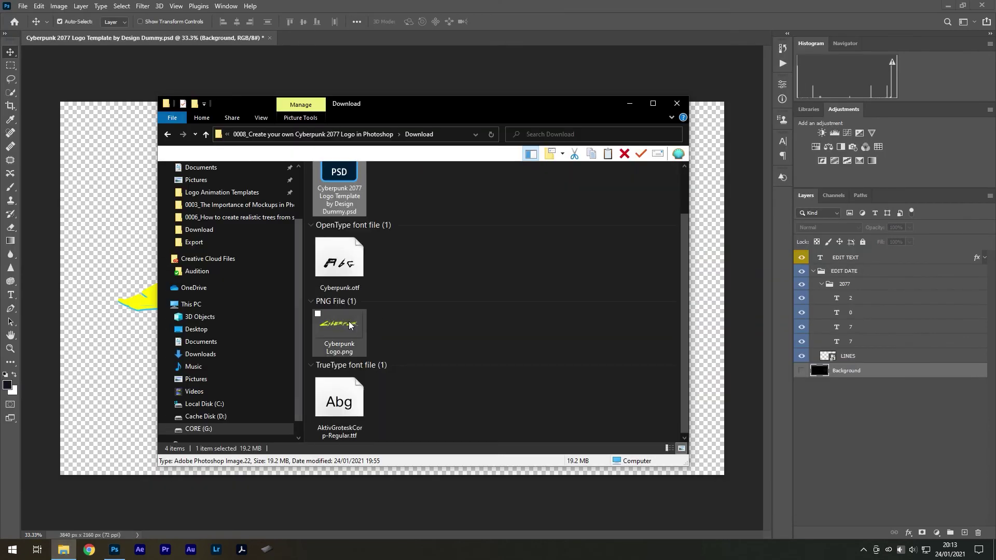